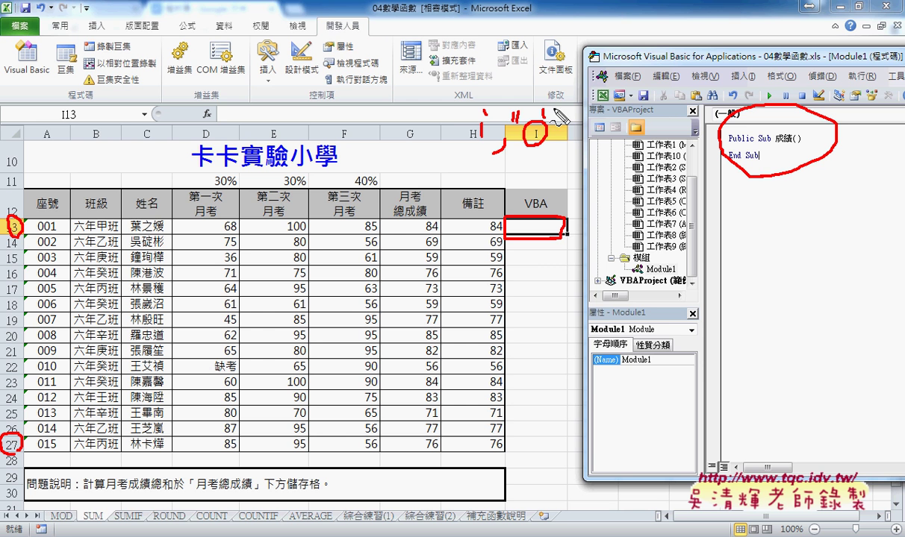
Step: Rearrange the VBA windows, maximize the code editor, and click into the empty 成績 procedure
left_click_drag(527, 110, 523, 137)
left_click_drag(558, 110, 553, 150)
left_click_drag(462, 112, 458, 139)
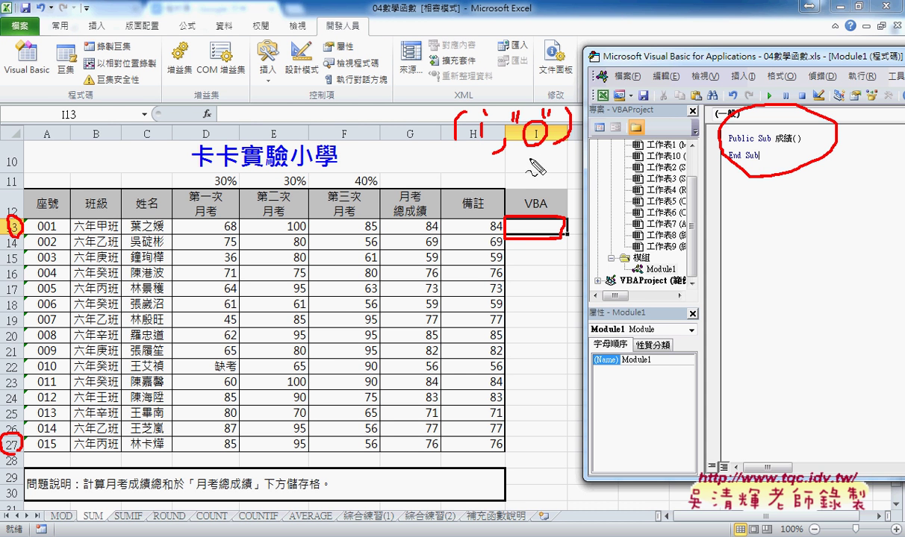
left_click_drag(539, 150, 554, 214)
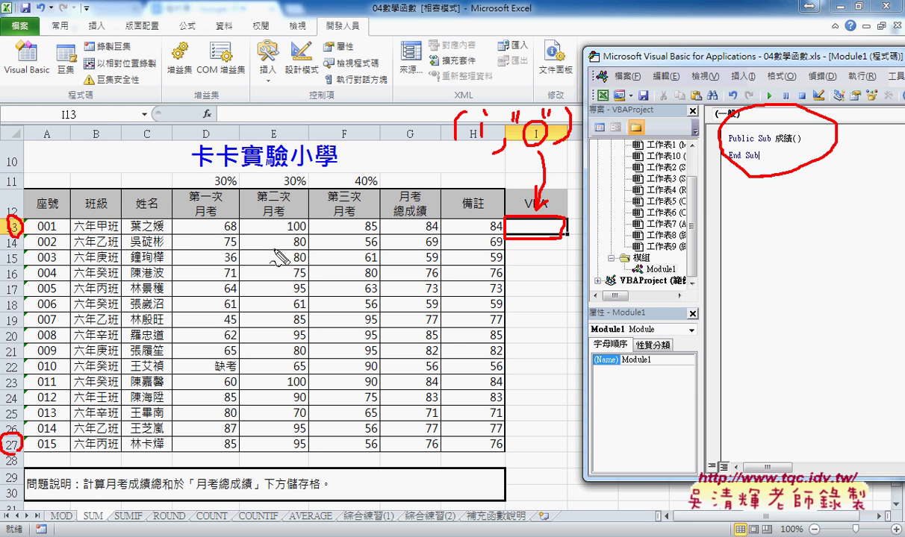
left_click_drag(175, 118, 175, 168)
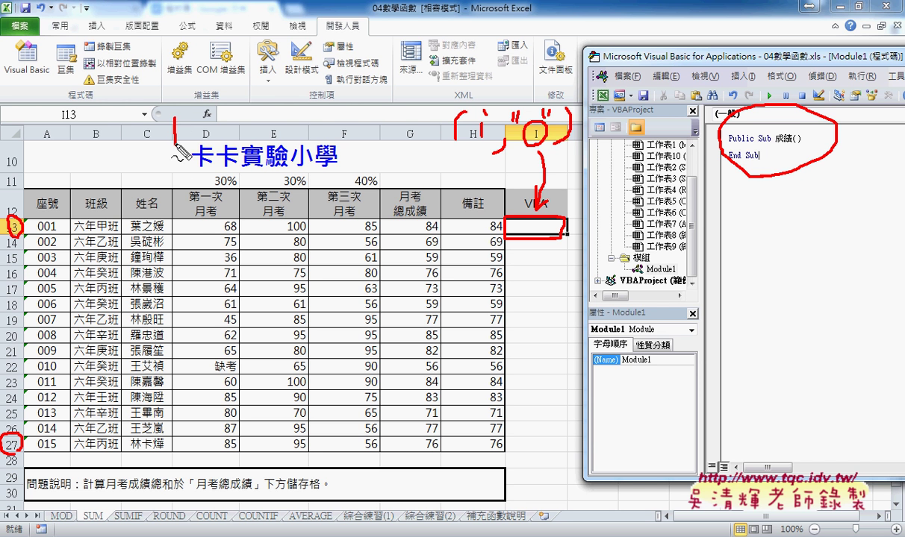
mouse_move(239, 213)
left_mouse_down()
mouse_move(218, 235)
mouse_move(239, 233)
left_mouse_up()
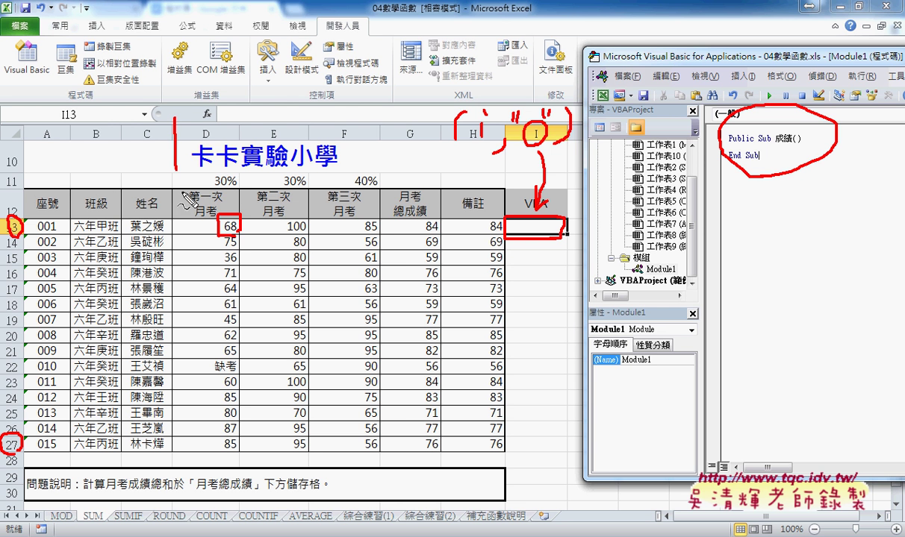
mouse_move(231, 191)
left_mouse_down()
mouse_move(214, 189)
mouse_move(224, 171)
mouse_move(238, 190)
left_mouse_up()
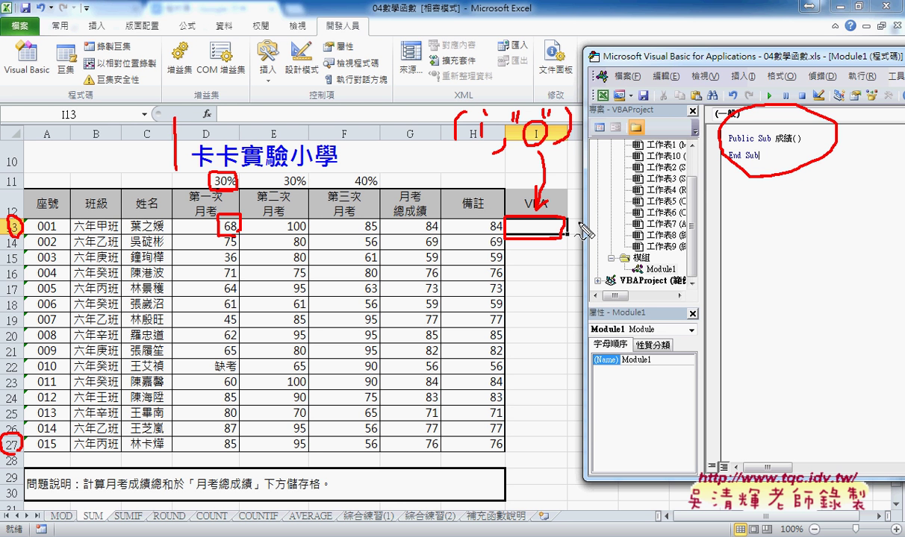
key("Escape")
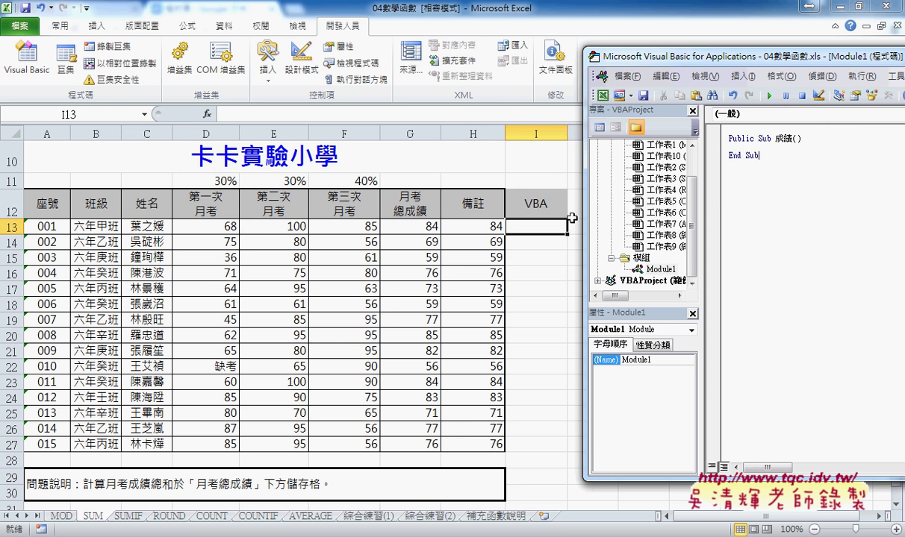
left_click(786, 147)
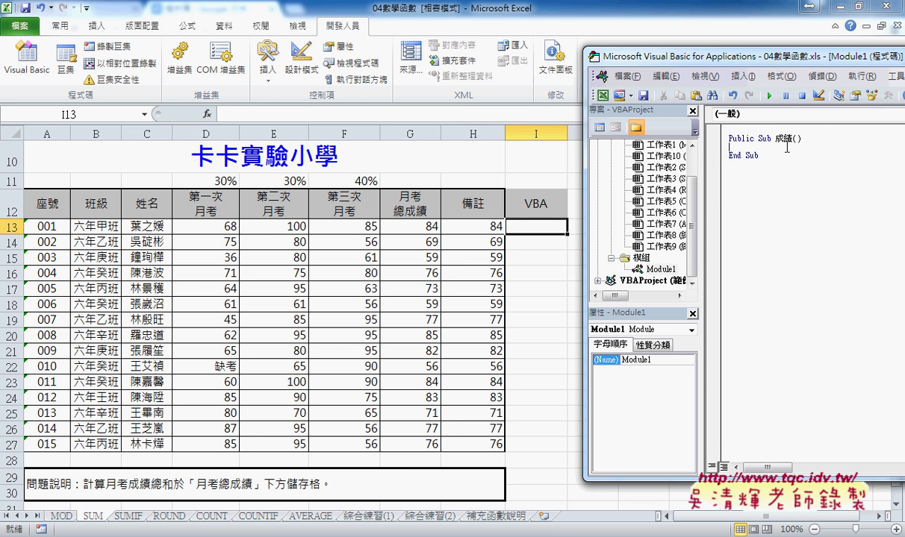
double_click(739, 56)
Step: Set the code editor font size to 12 under Editor Format options
left_click(542, 90)
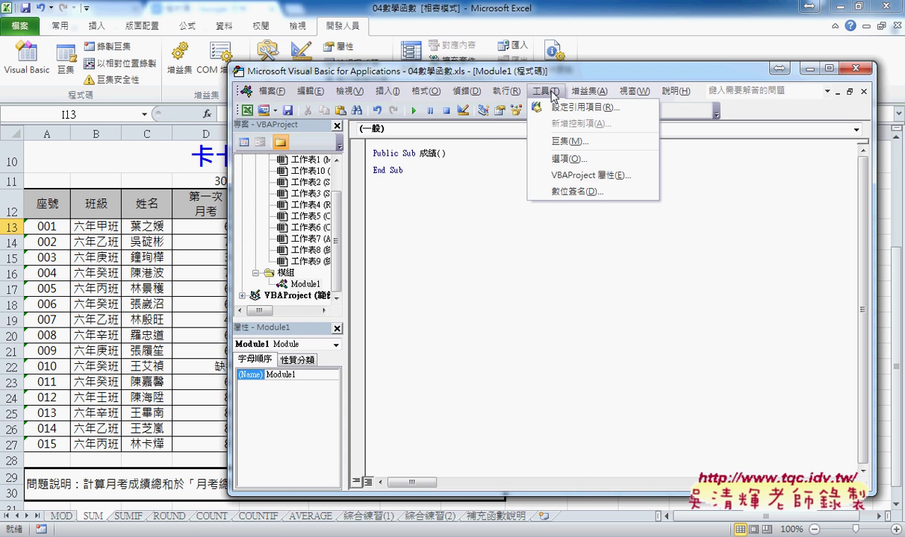
left_click(539, 151)
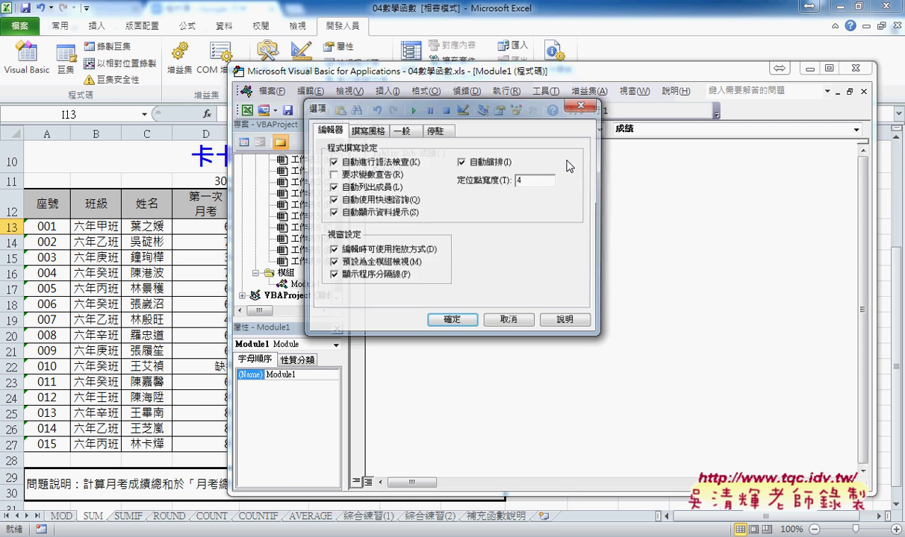
left_click(366, 131)
left_click(520, 191)
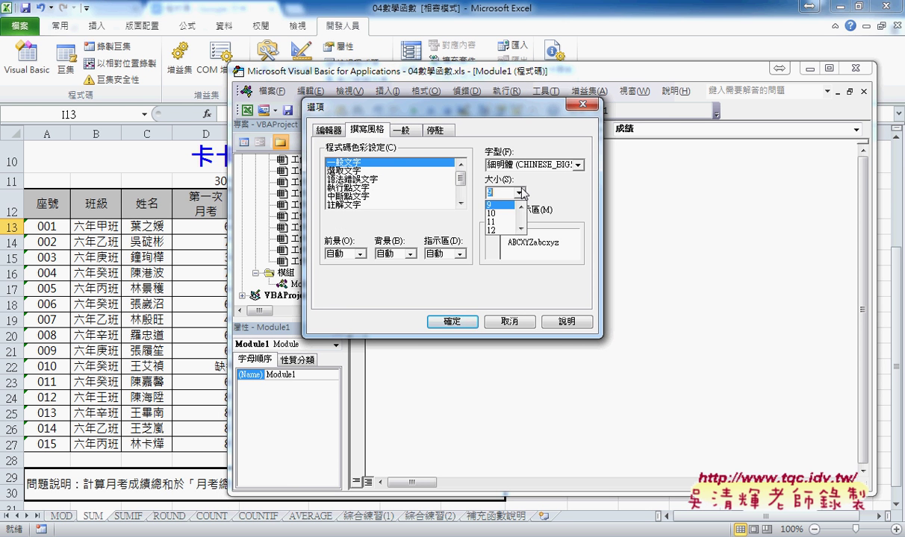
left_click(501, 230)
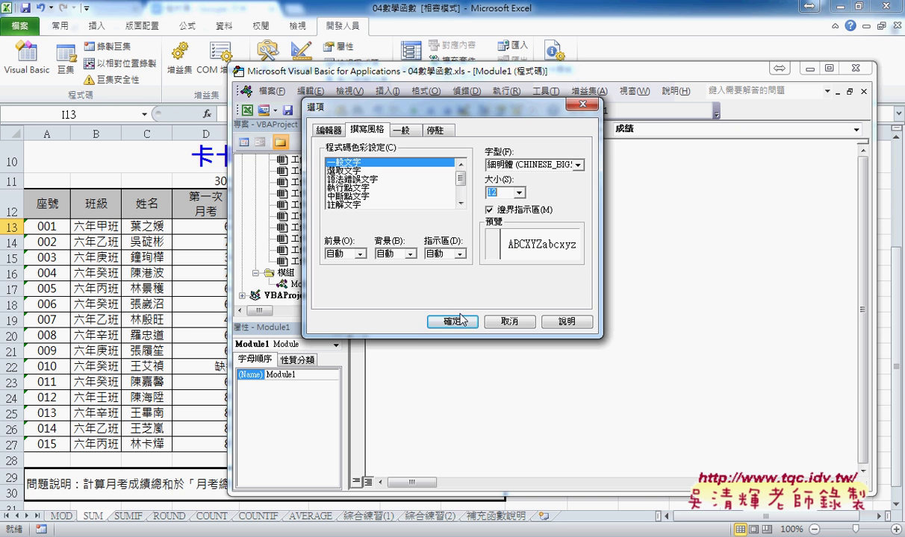
left_click(437, 307)
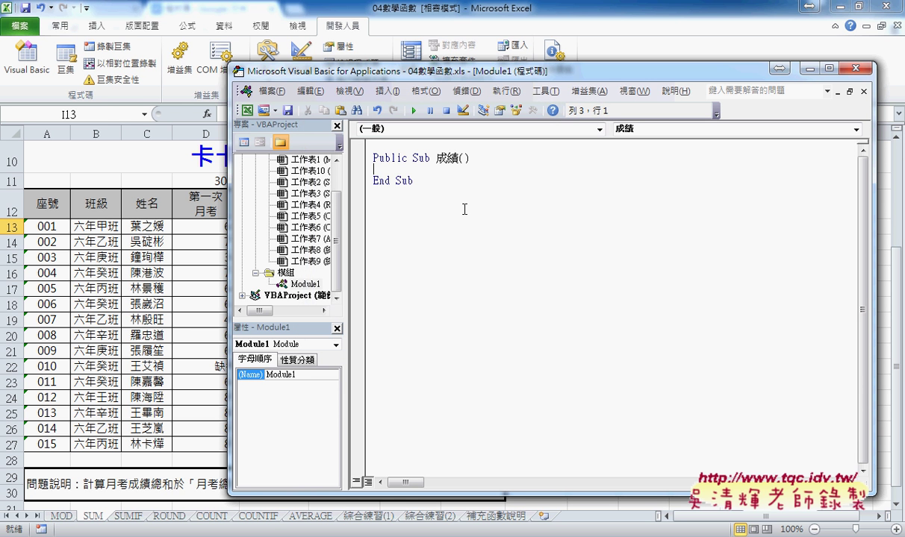
Step: Write a For i = 13 To 27 … Next loop containing cells(i,"I")
key("Tab")
type("for ")
type("i= ")
type("13 ")
type("to ")
type("27")
key("Return")
key("Return")
type("next")
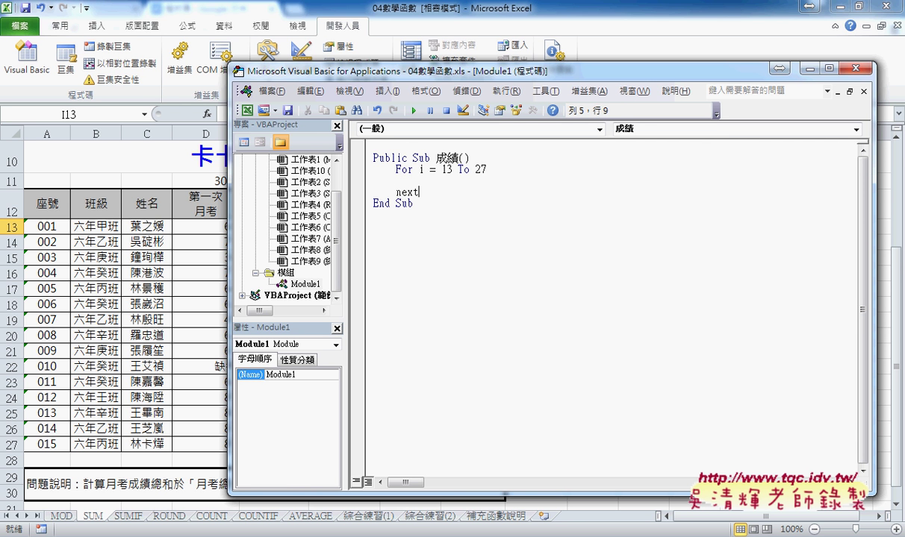
left_click(396, 180)
key("Tab")
type("cells")
type("(i,")
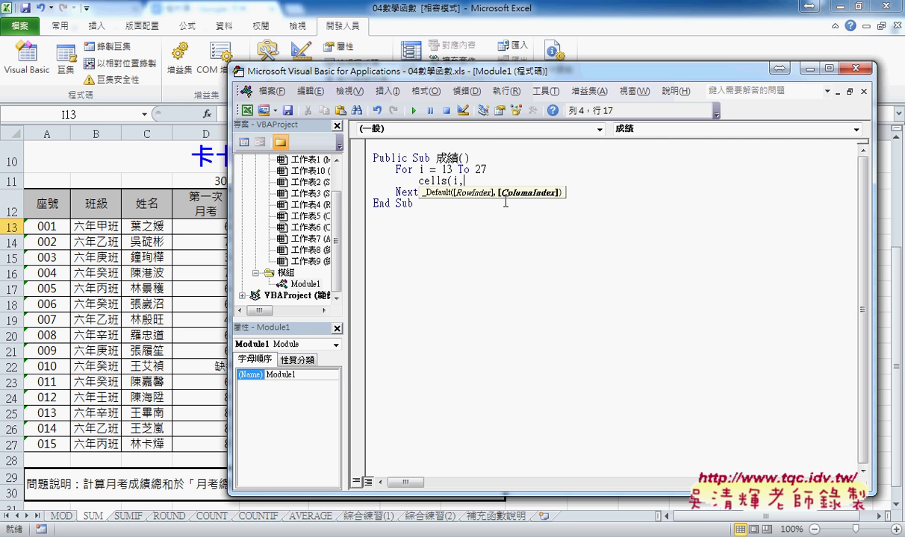
type("\"I")
type("\"")
type(")")
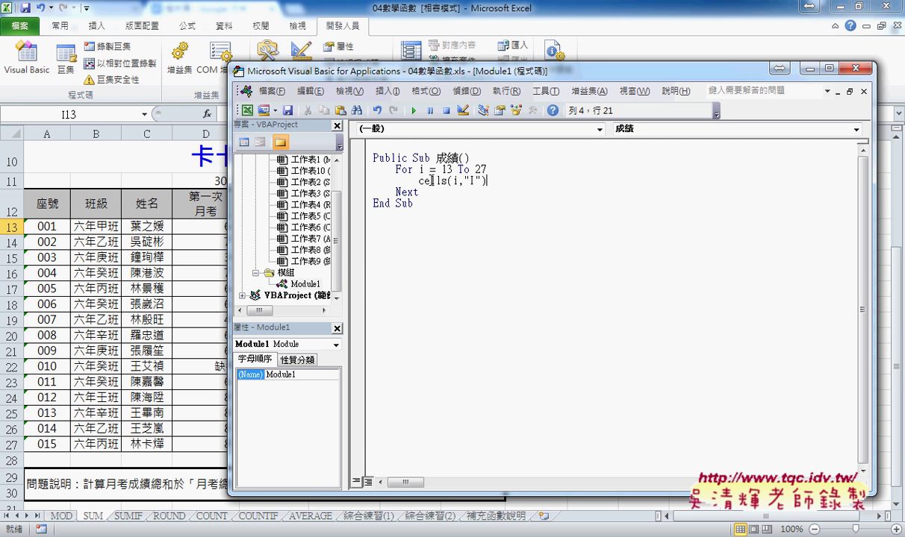
Step: Try replacing the column letter with 9, revert it to "I", then append = to the line
double_click(454, 181)
left_click_drag(485, 181, 464, 181)
left_click_drag(456, 75, 456, 217)
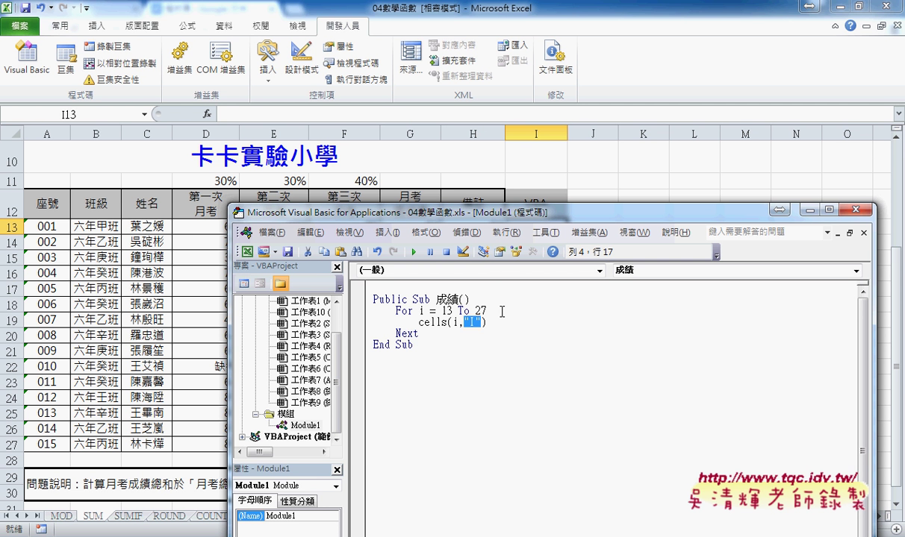
type("9")
key("ctrl+z")
type("9")
key("ctrl+z")
key("End")
type("=")
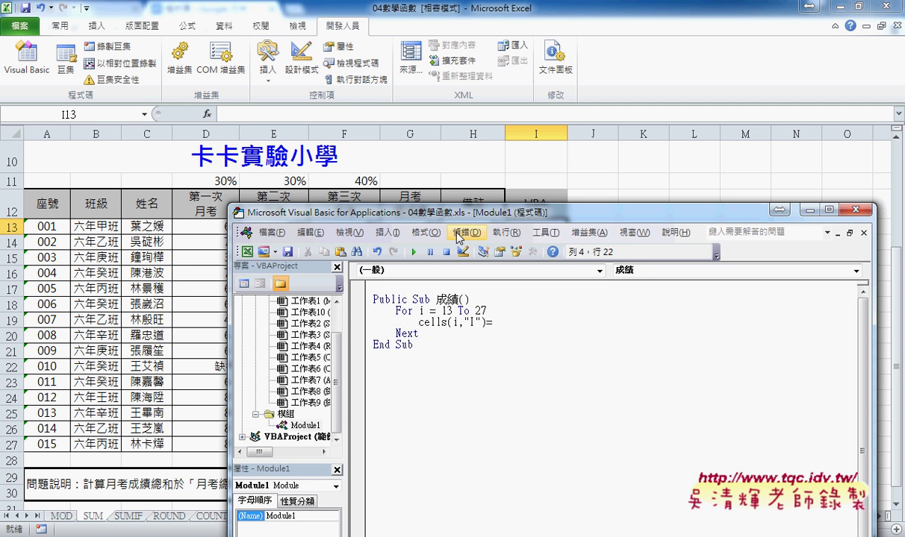
Step: Build the first term Cells(i,"D")*Range("D11")+ after the equals sign
left_click_drag(439, 215, 513, 207)
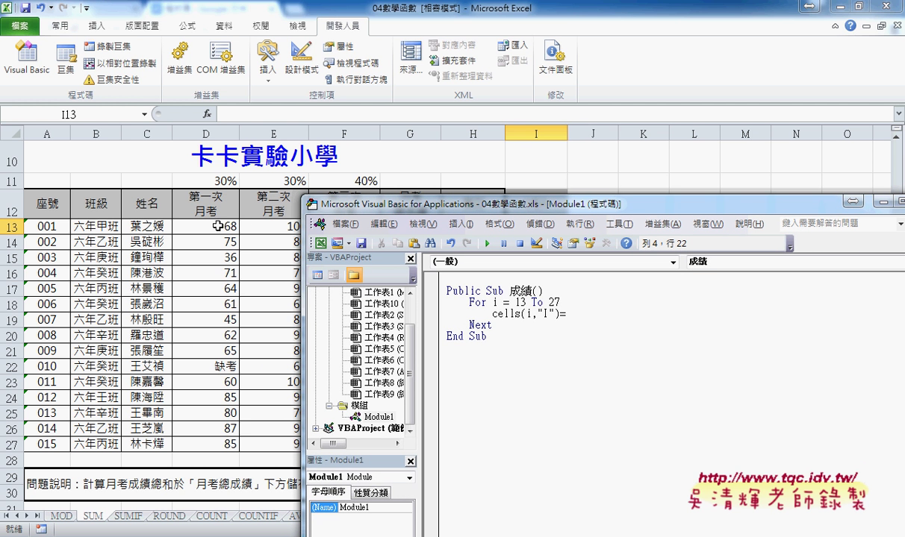
left_click(493, 314)
left_click_drag(493, 314, 559, 314)
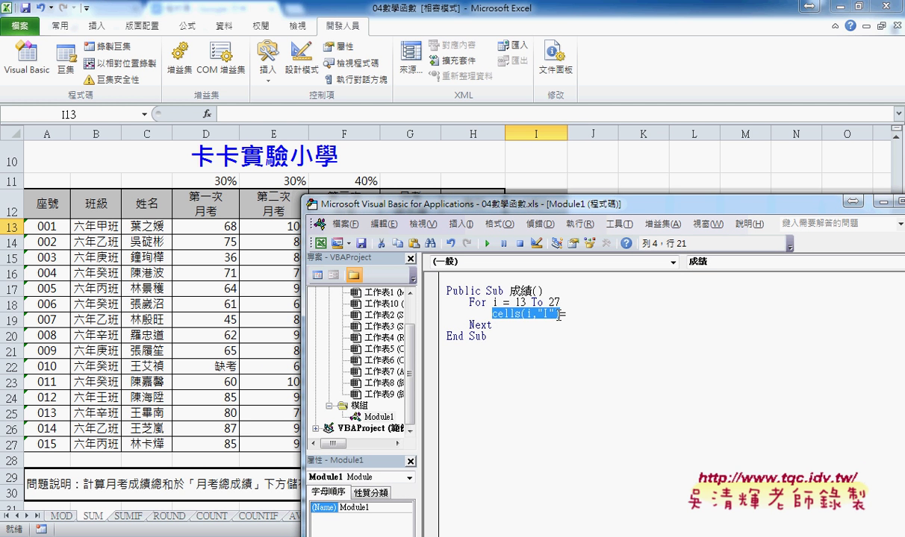
key("ctrl+c")
left_click(591, 314)
key("ctrl+v")
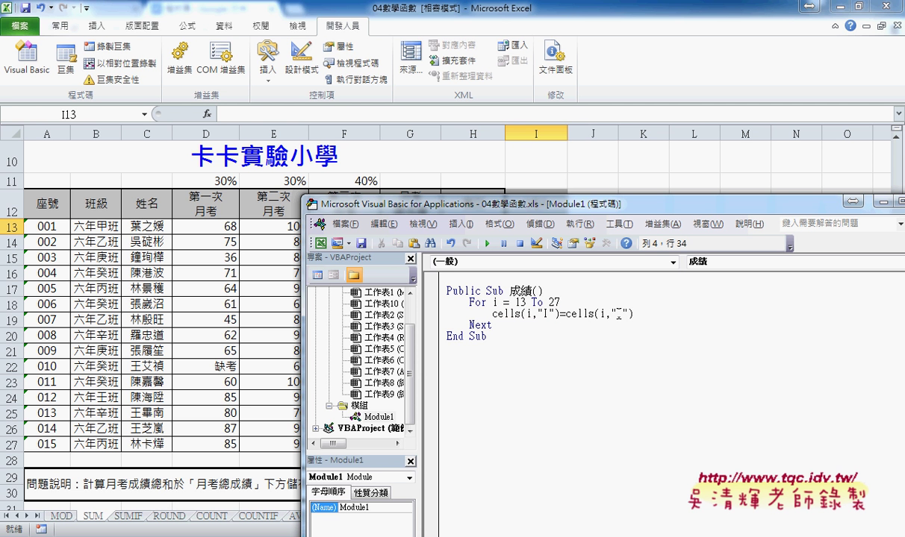
double_click(619, 315)
type("D")
left_click(651, 313)
type("*")
type("r")
type("ange")
type("(\"")
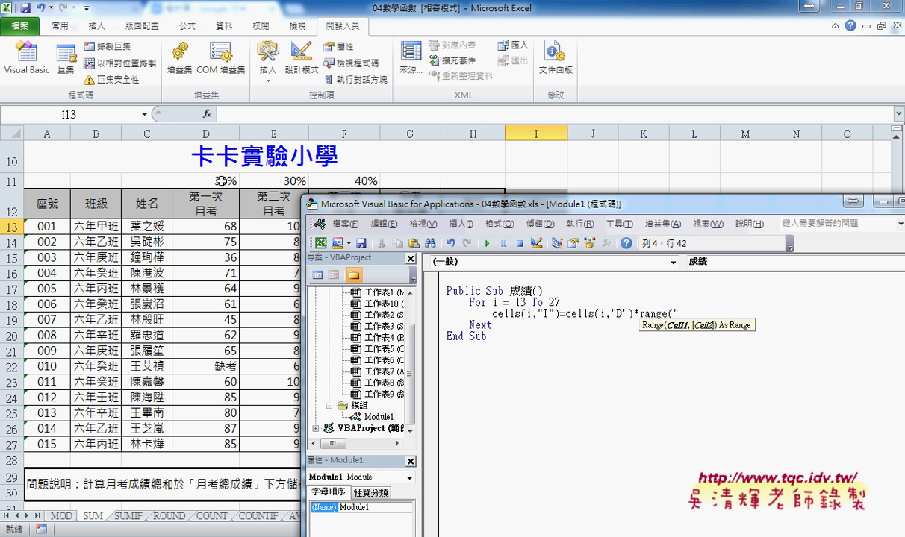
type("D")
type("11\")")
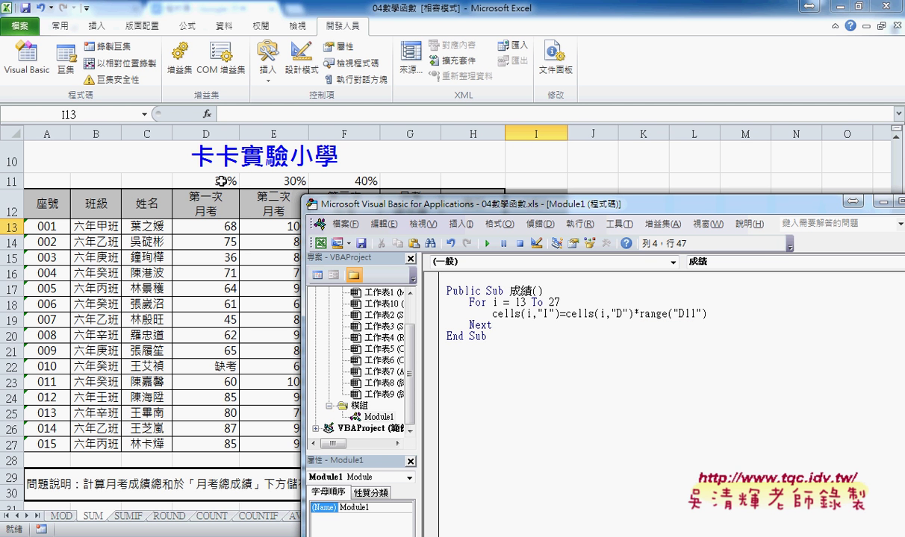
type("+")
Step: Duplicate the weighted term twice, joining the copies with +
left_click_drag(566, 314, 707, 314)
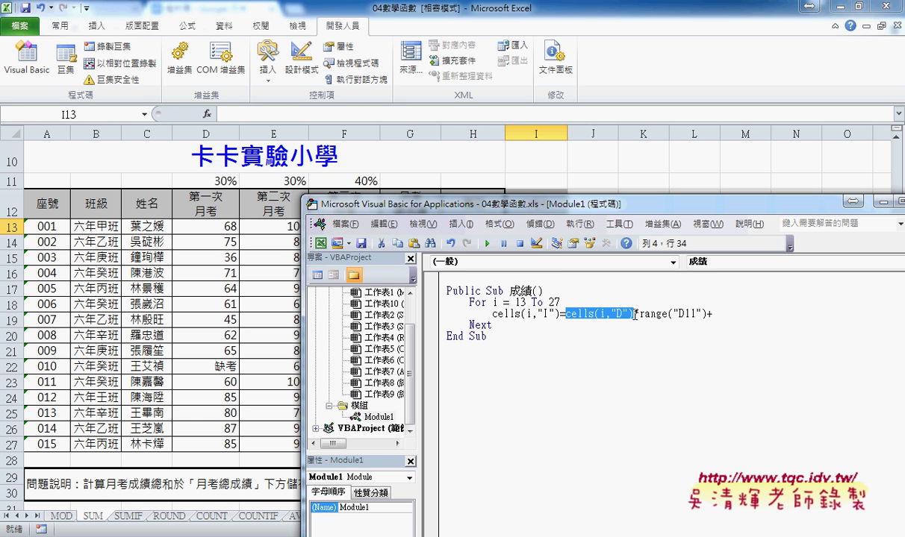
key("ctrl+c")
left_click(716, 315)
key("ctrl+v")
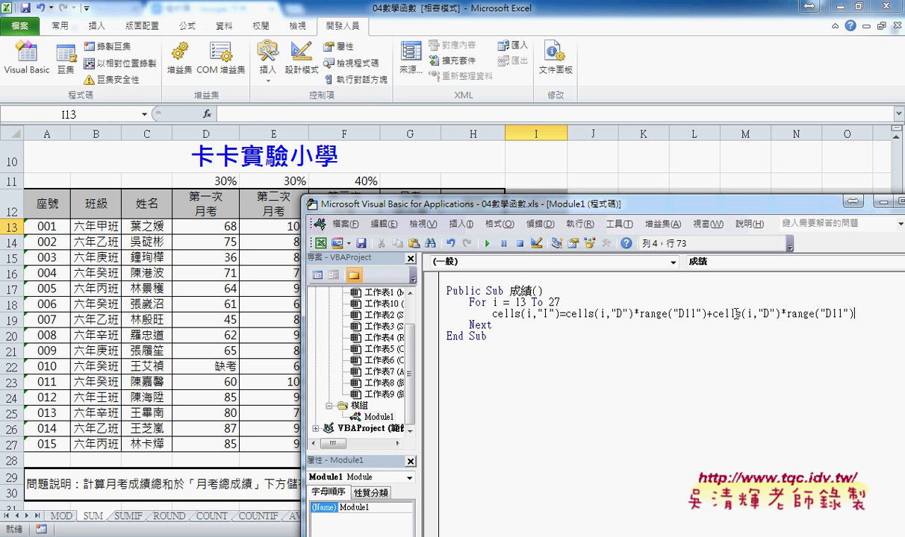
type("+")
key("ctrl+v")
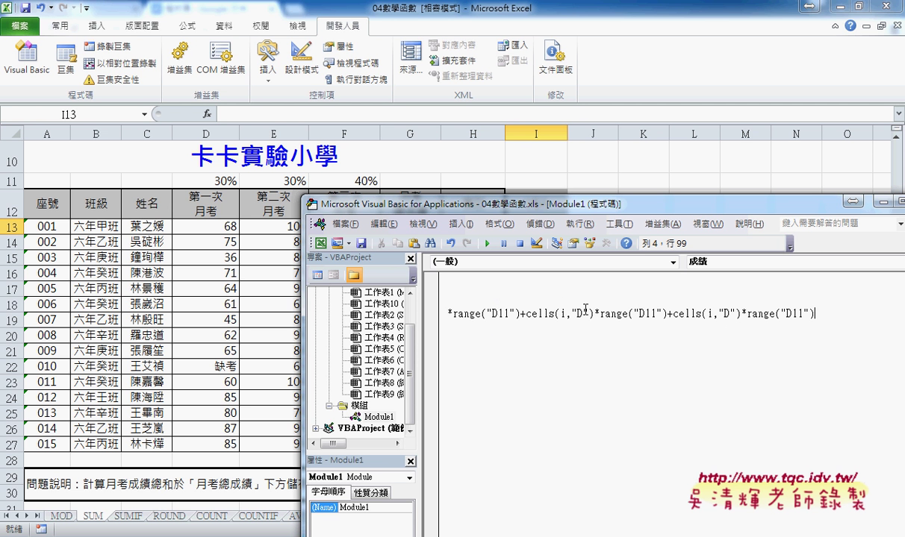
Step: Change the second and third terms to use E/E11 and F/F11
double_click(580, 313)
type("E")
left_click_drag(637, 314, 642, 314)
type("E")
double_click(727, 314)
type("F")
left_click_drag(786, 314, 792, 314)
type("F")
left_click(759, 420)
left_click_drag(536, 212, 368, 283)
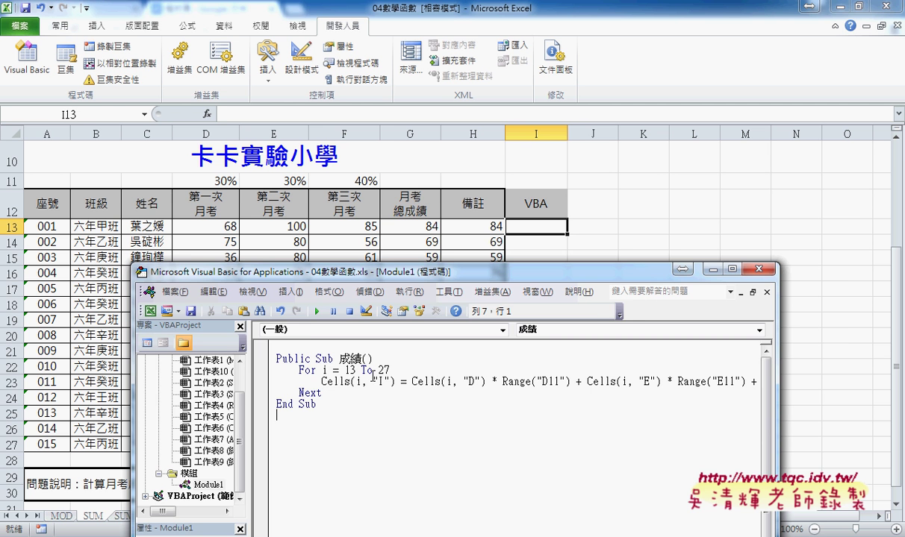
Step: Run the 成績 macro to fill I13:I27 with weighted totals starting 84.4, 68.9, 59.2
left_click_drag(413, 273, 584, 290)
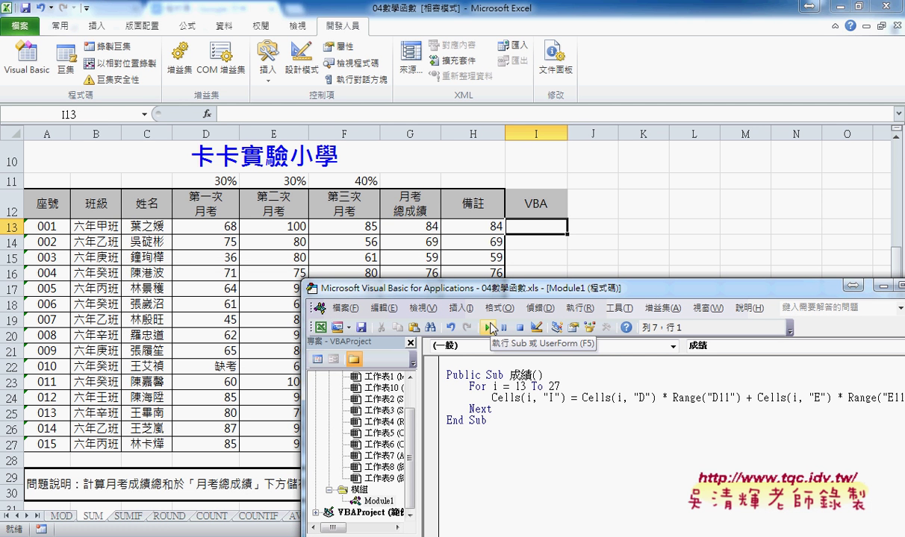
left_click(489, 329)
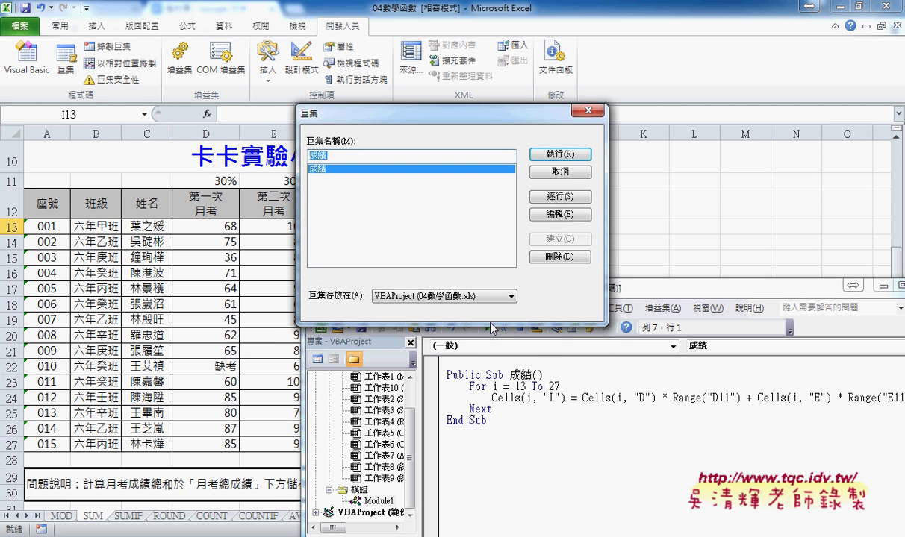
left_click(512, 398)
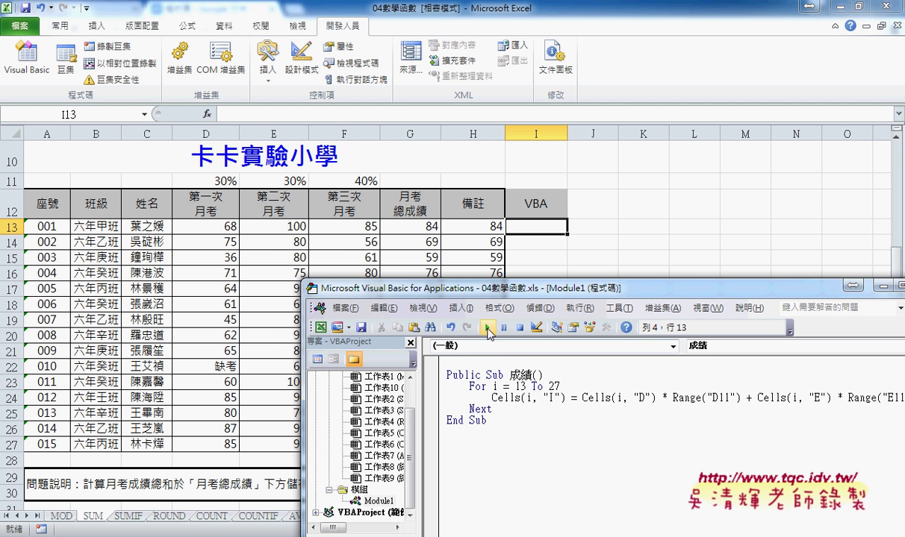
left_click(486, 328)
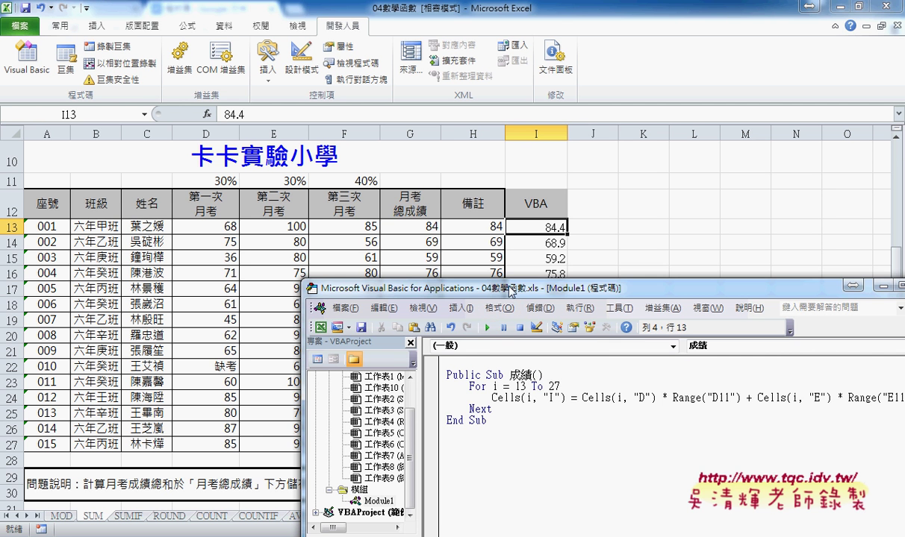
mouse_move(514, 288)
left_mouse_down()
mouse_move(546, 427)
mouse_move(491, 235)
mouse_move(492, 255)
left_mouse_up()
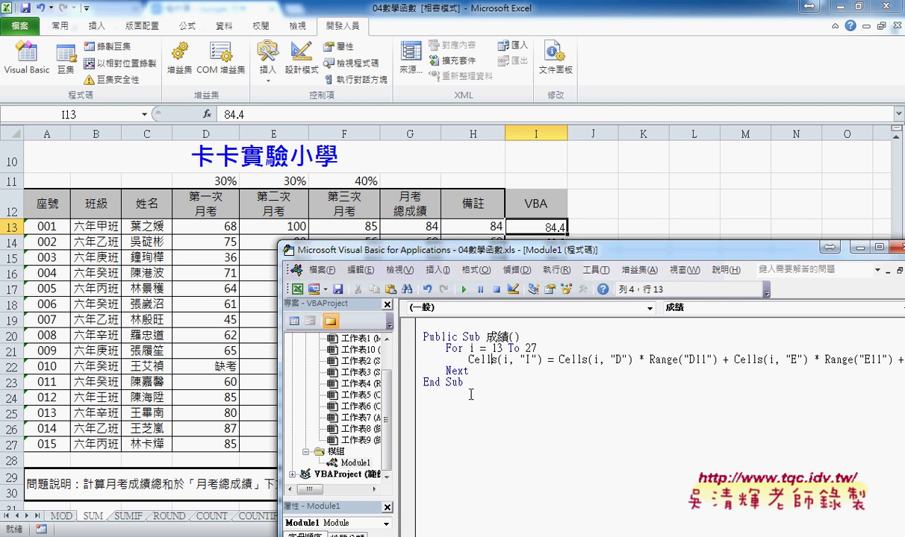
Step: Copy the macro as 成績清除 whose loop sets Cells(i,"I") to an empty string ""
left_click_drag(464, 382, 420, 338)
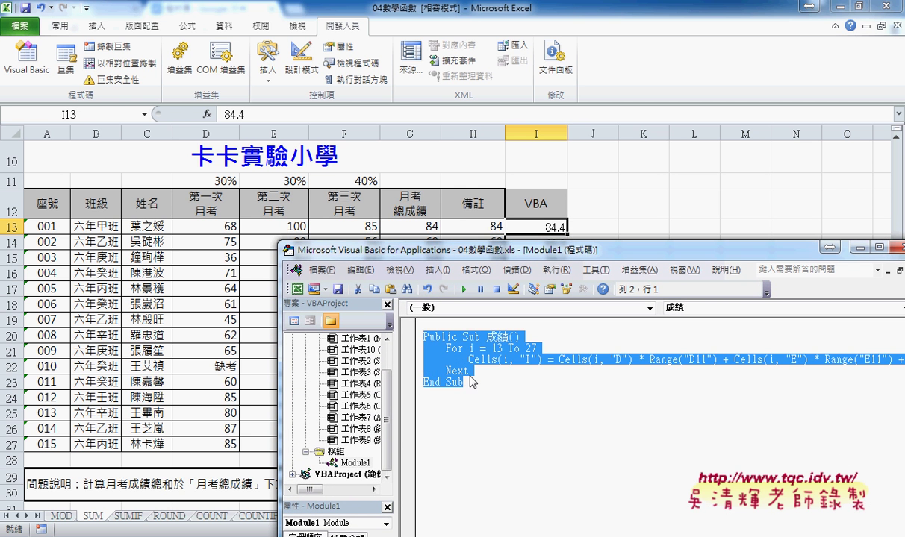
left_click(444, 403)
key("ctrl+v")
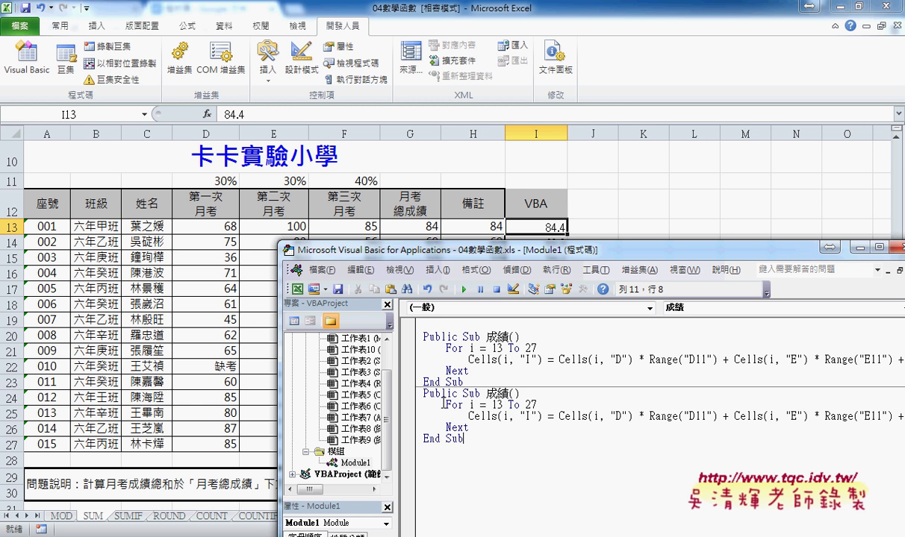
left_click(487, 393)
type("清")
type("除")
key("Down")
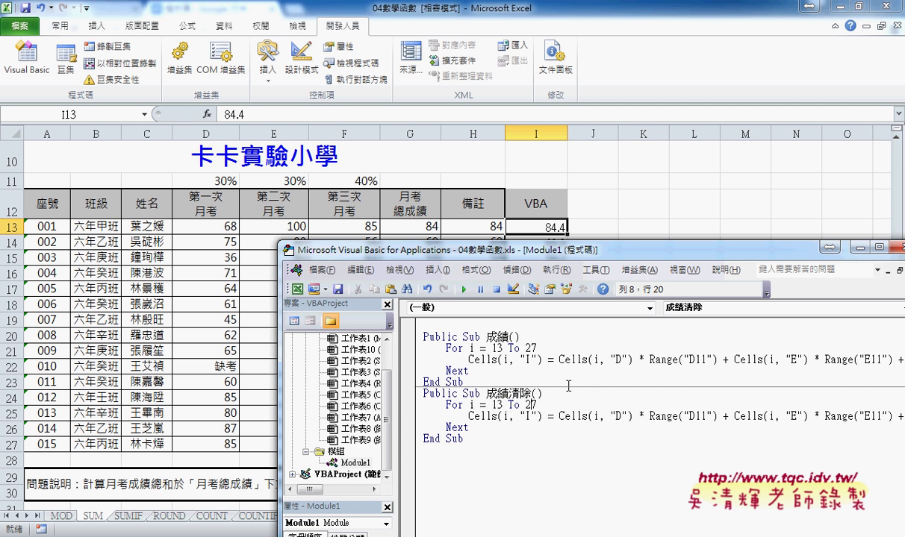
key("shift+End")
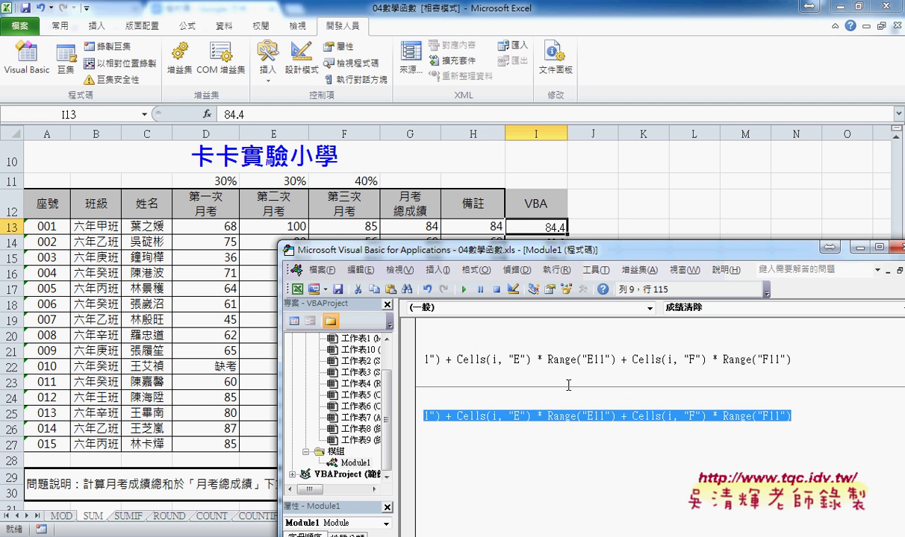
type("\"I\") =\"\"")
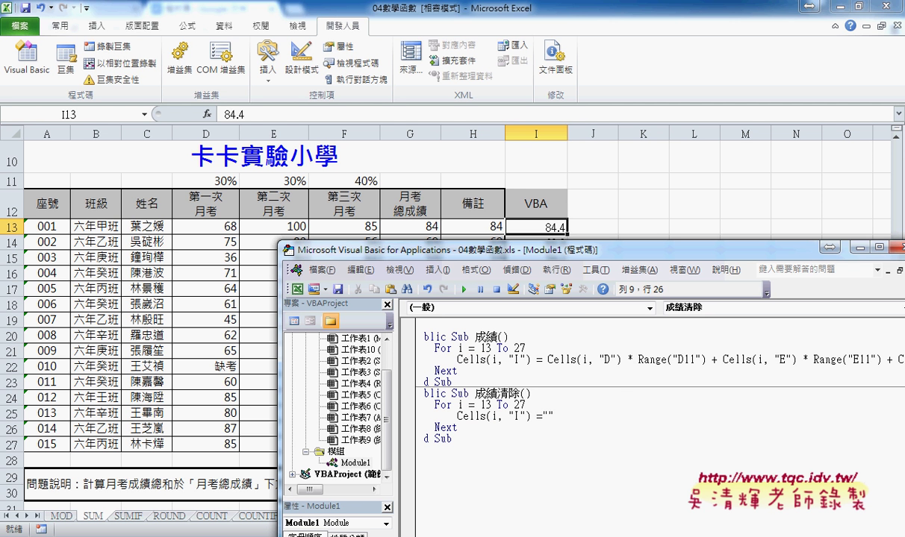
key("Down")
left_click_drag(561, 416, 549, 417)
Step: Run 成績清除 to blank column I, then rerun 成績 to refill it
left_click(463, 288)
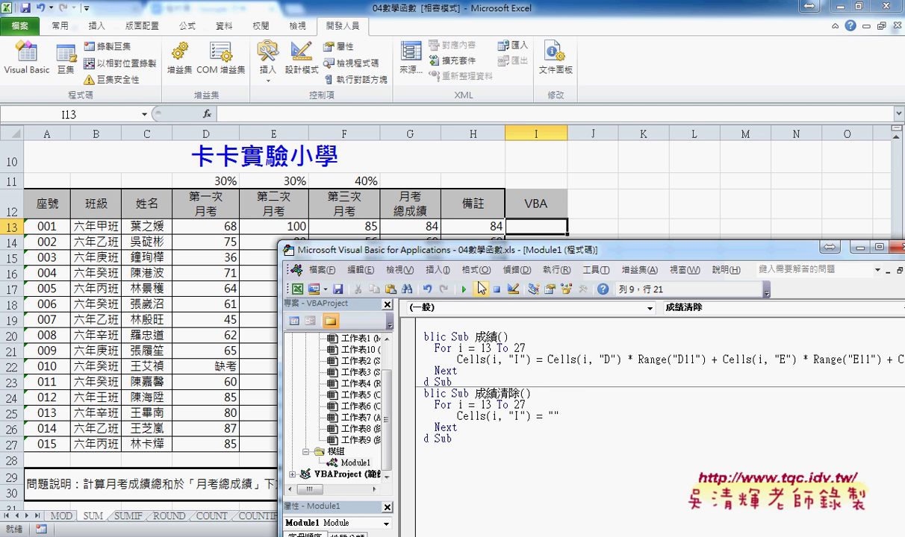
mouse_move(512, 257)
left_mouse_down()
mouse_move(532, 375)
mouse_move(506, 263)
left_mouse_up()
left_click(456, 295)
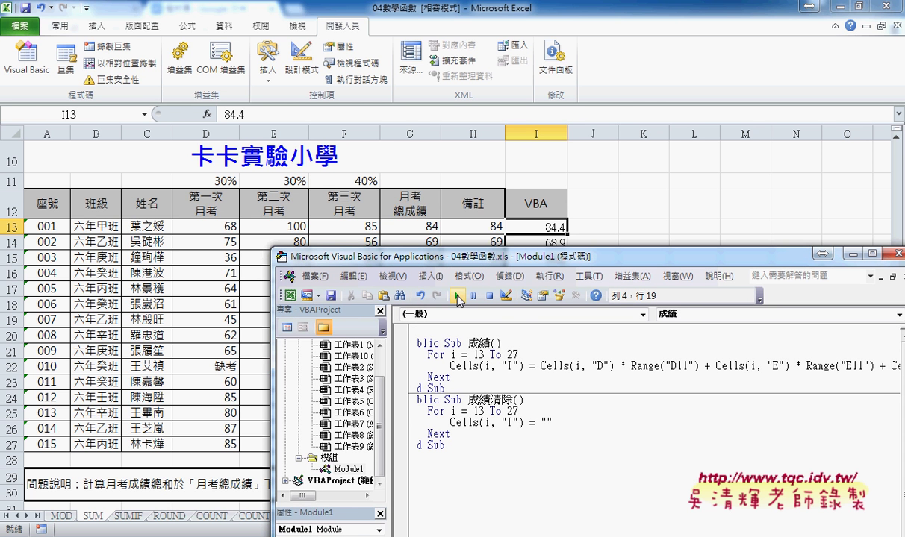
double_click(515, 354)
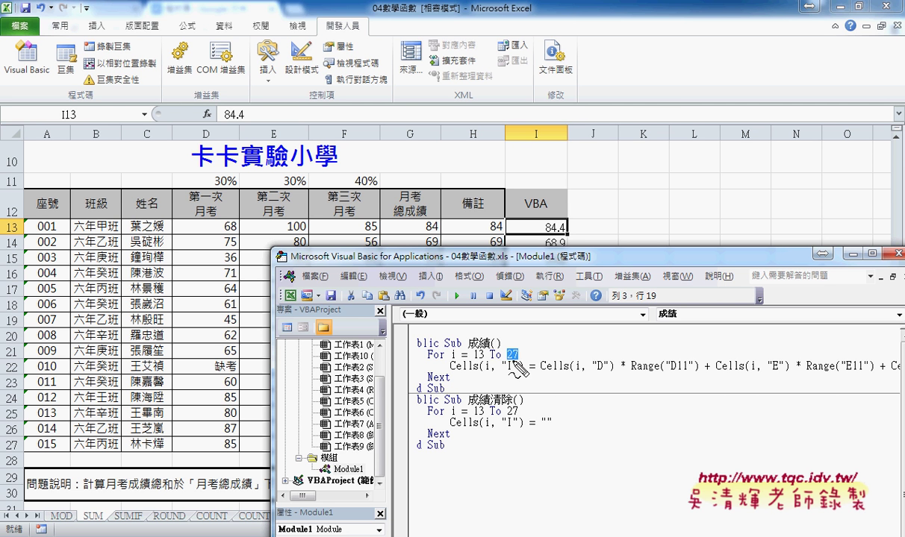
left_click_drag(508, 348, 524, 369)
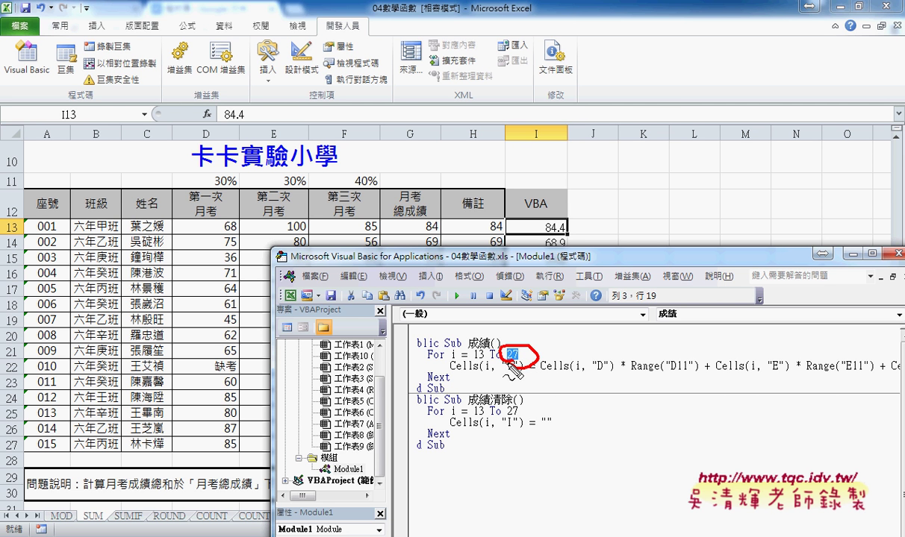
left_click_drag(26, 433, 22, 447)
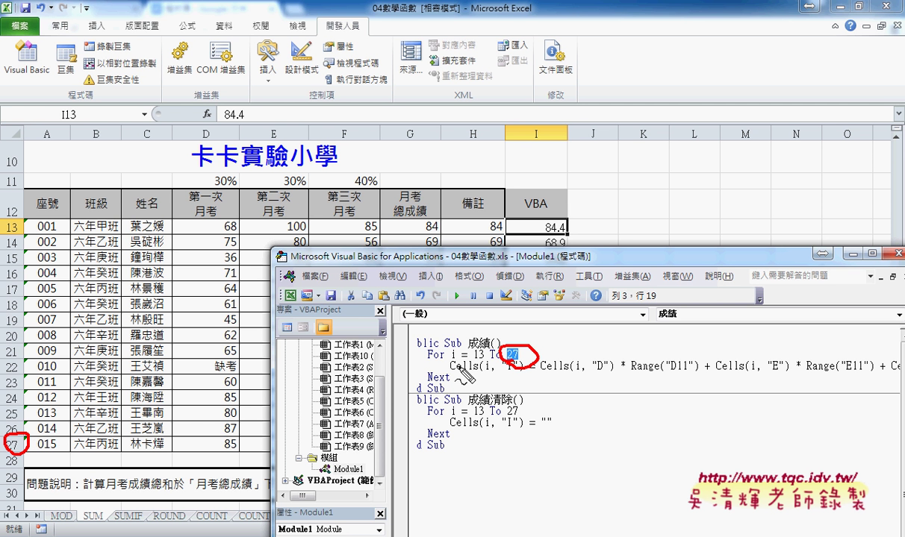
left_click(533, 366)
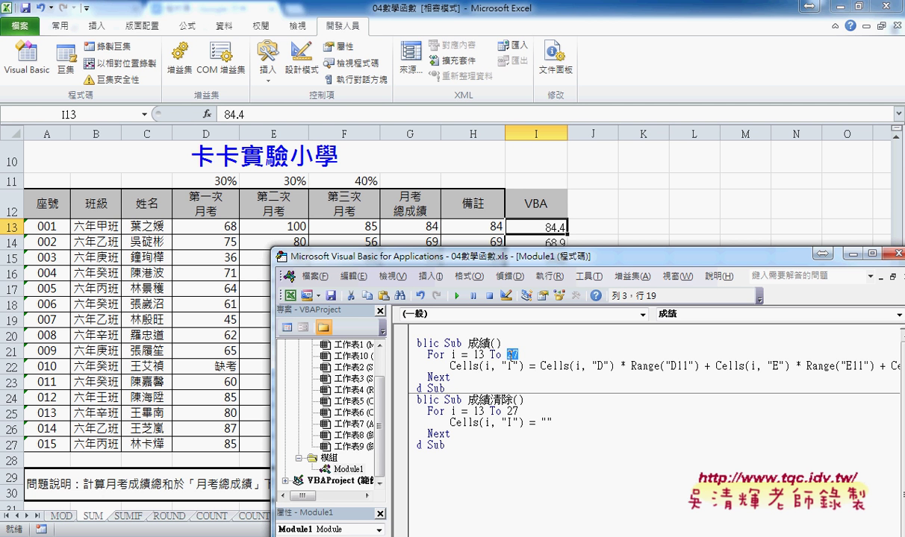
Step: Replace the loop's end value 27 with range("A13").End, picking End from IntelliSense
double_click(511, 355)
type("ㄓ")
key("BackSpace")
type("rang")
type("e(")
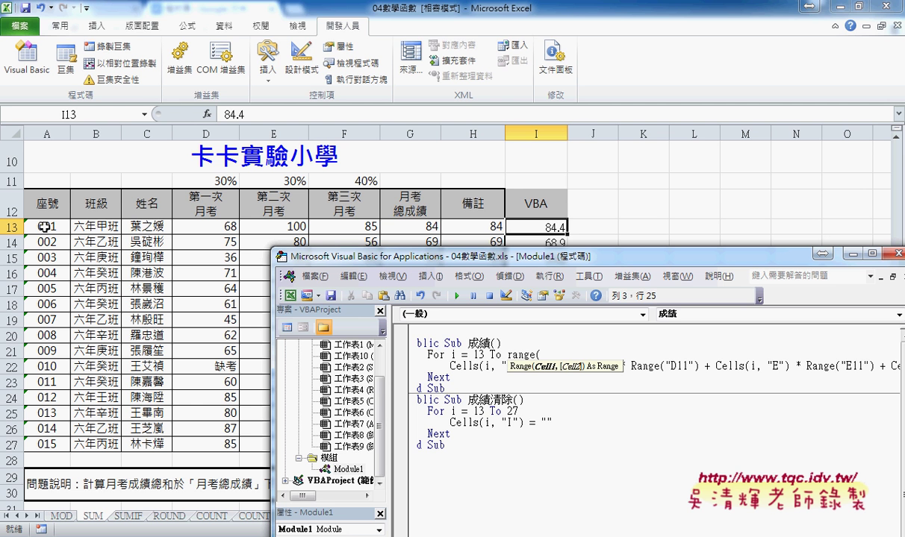
type("\"A1")
type("3\")")
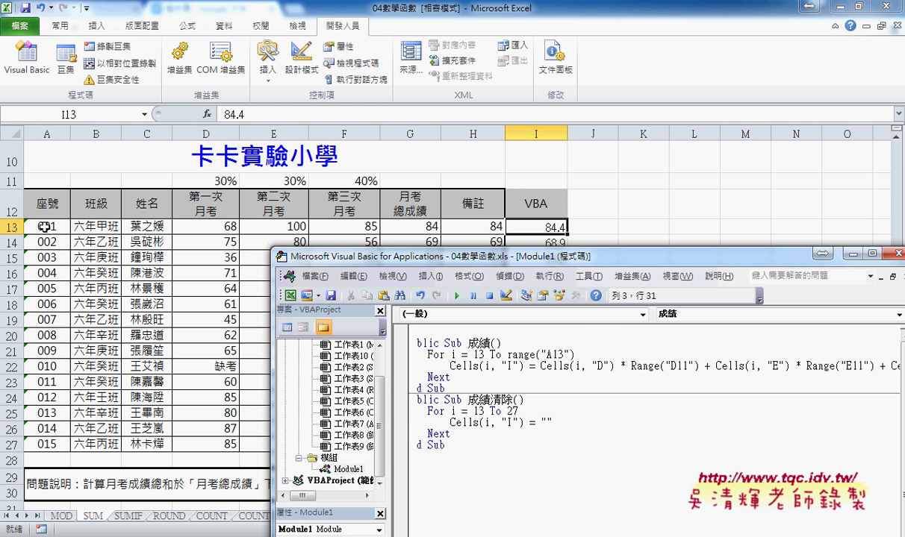
type(".")
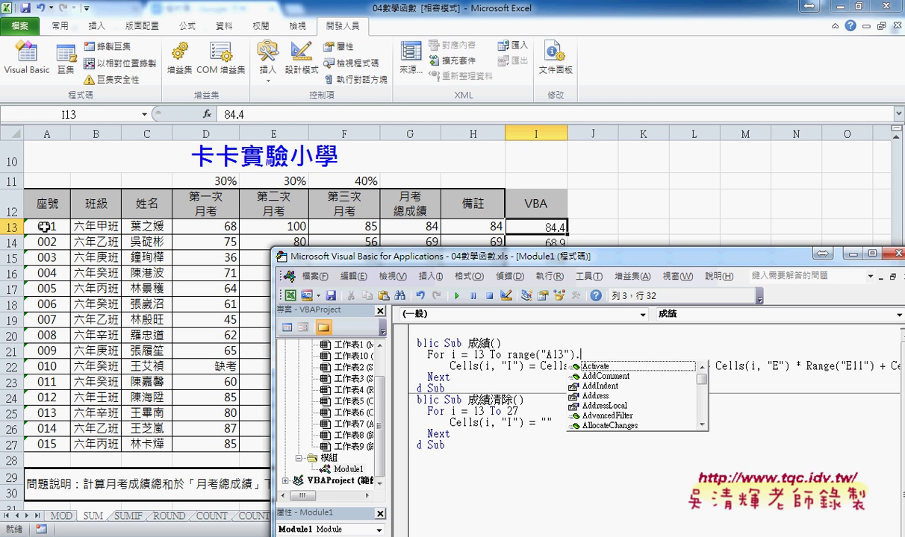
type("E")
key("Down")
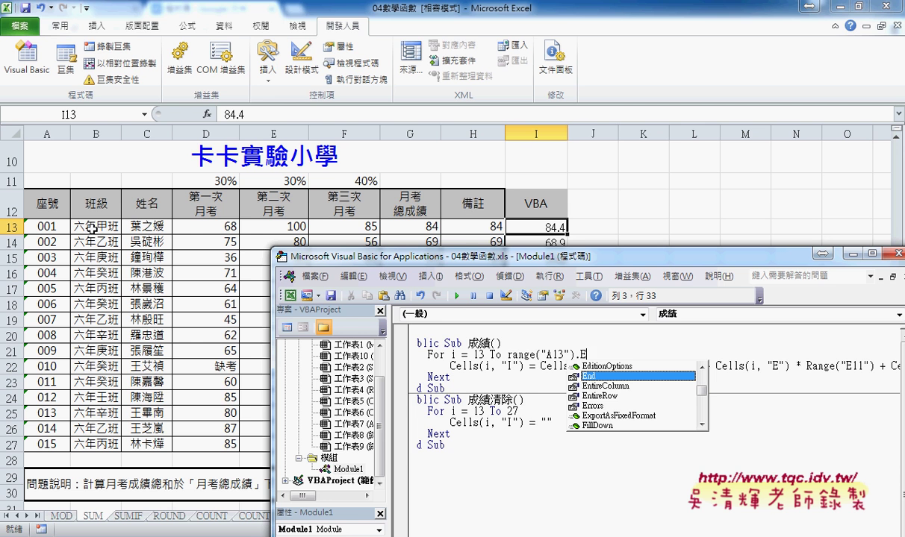
double_click(601, 376)
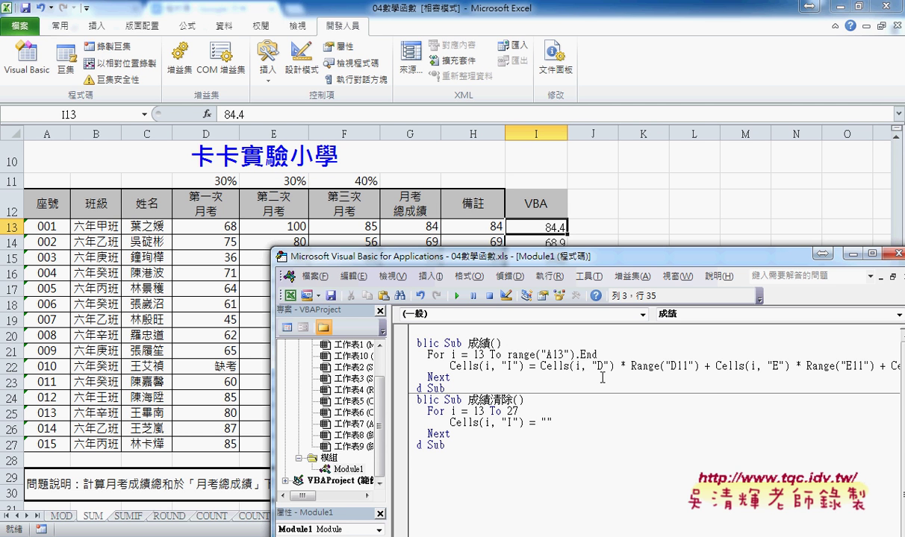